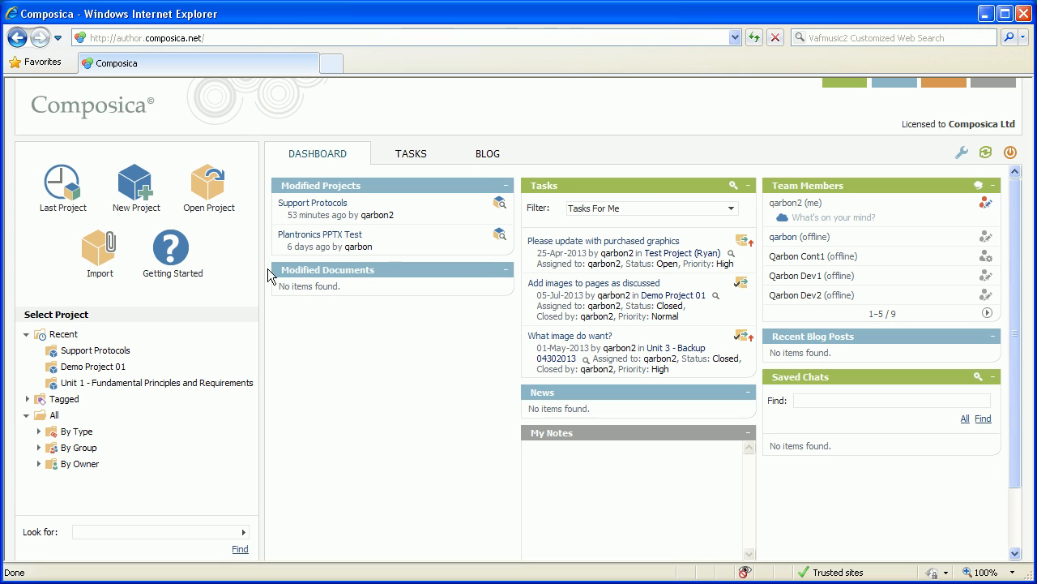
Start a new project and title it "eLearning Today"
{"action": "left_click", "coordinate": [134, 186]}
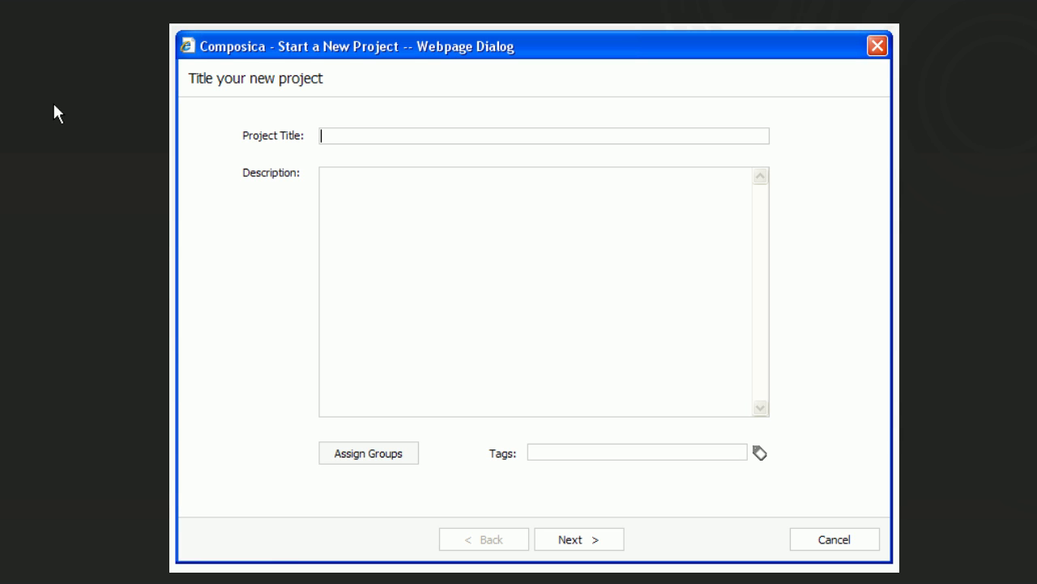
{"action": "type", "text": "eLearning Today"}
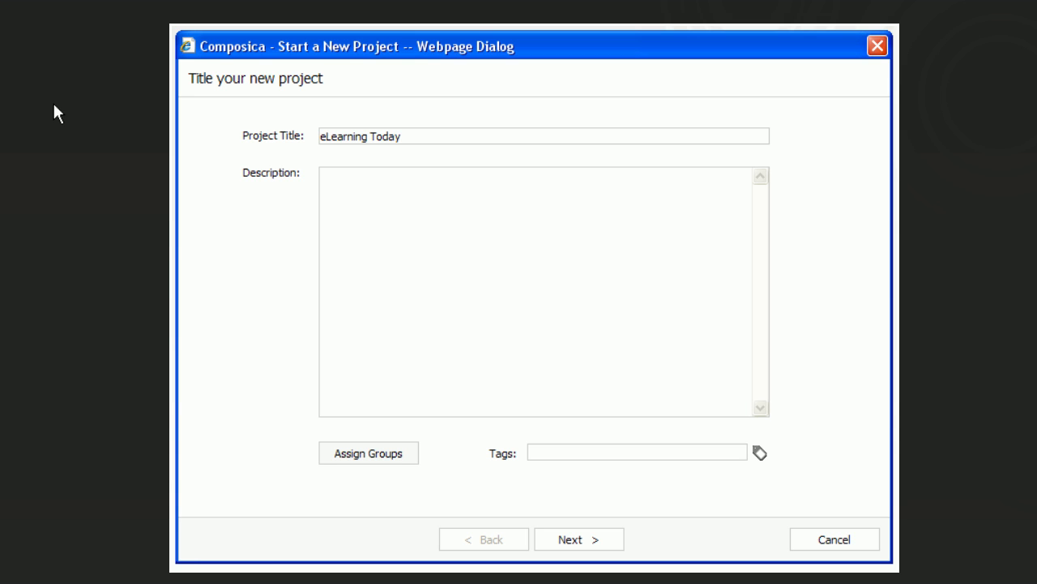
Enter the project description "Learn about today's hottest trends in eLearning."
{"action": "left_click", "coordinate": [325, 194]}
{"action": "type", "text": "Learn"}
{"action": "key", "text": "BackSpace"}
{"action": "key", "text": "BackSpace"}
{"action": "type", "text": "rn about today's hottes"}
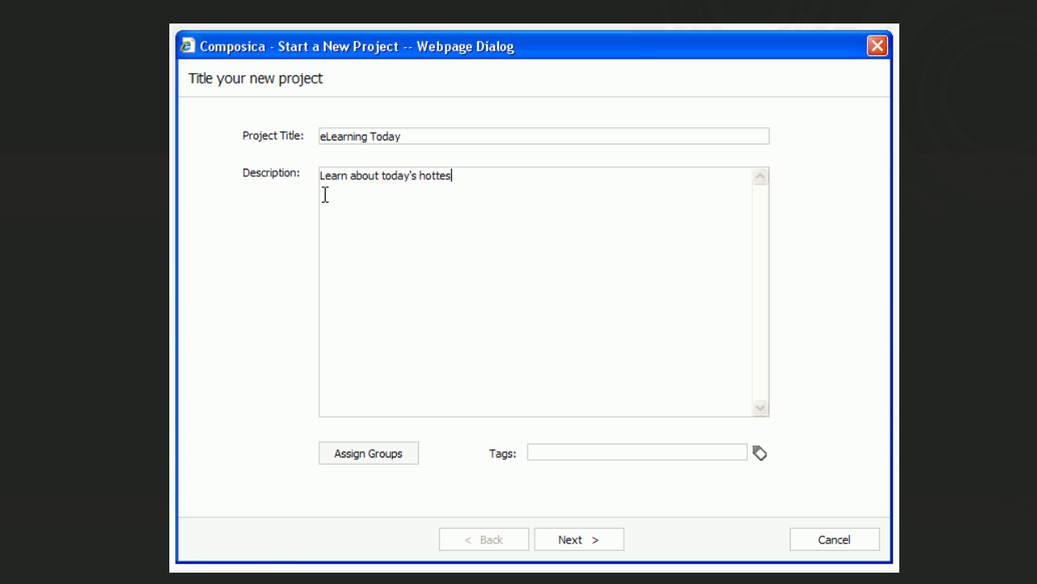
{"action": "type", "text": "t trends in eLearning."}
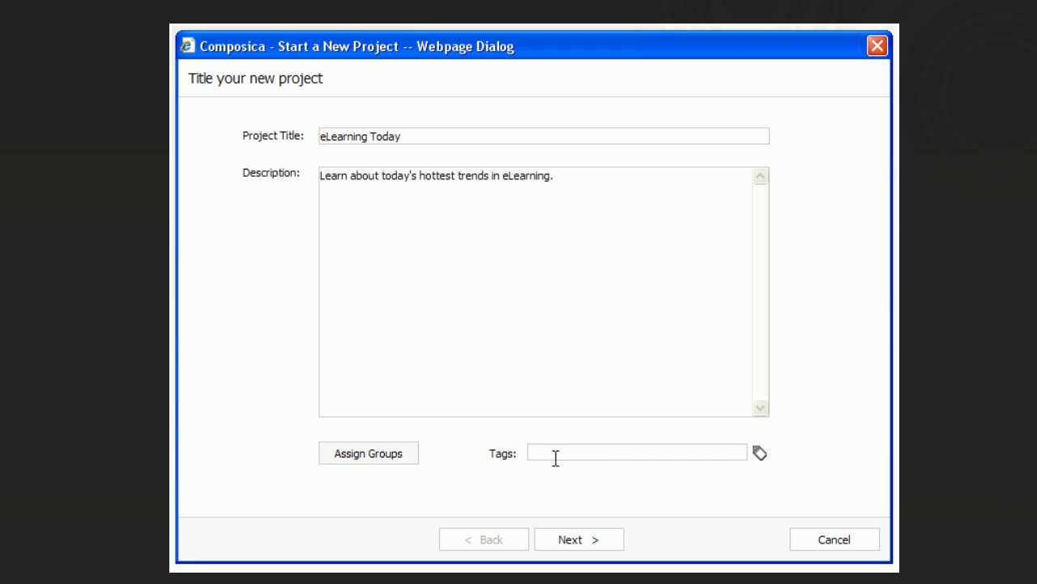
Tag the project with "eLearning, trends, technologies"
{"action": "left_click", "coordinate": [556, 458]}
{"action": "type", "text": "eLearning, trends, technologies"}
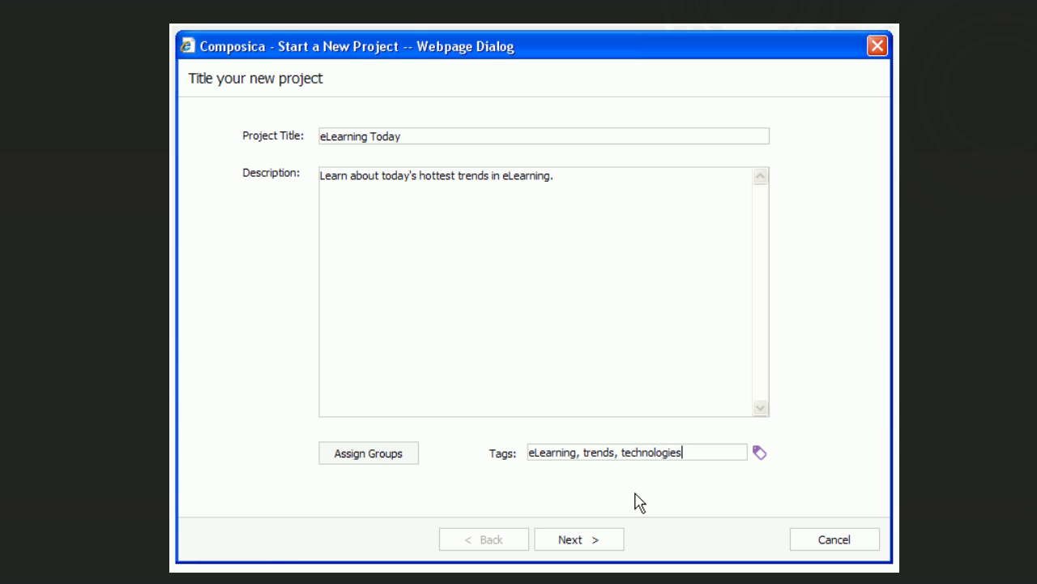
Assign the red tag icon to the trends tag and accept the project's title details
{"action": "left_click", "coordinate": [760, 452]}
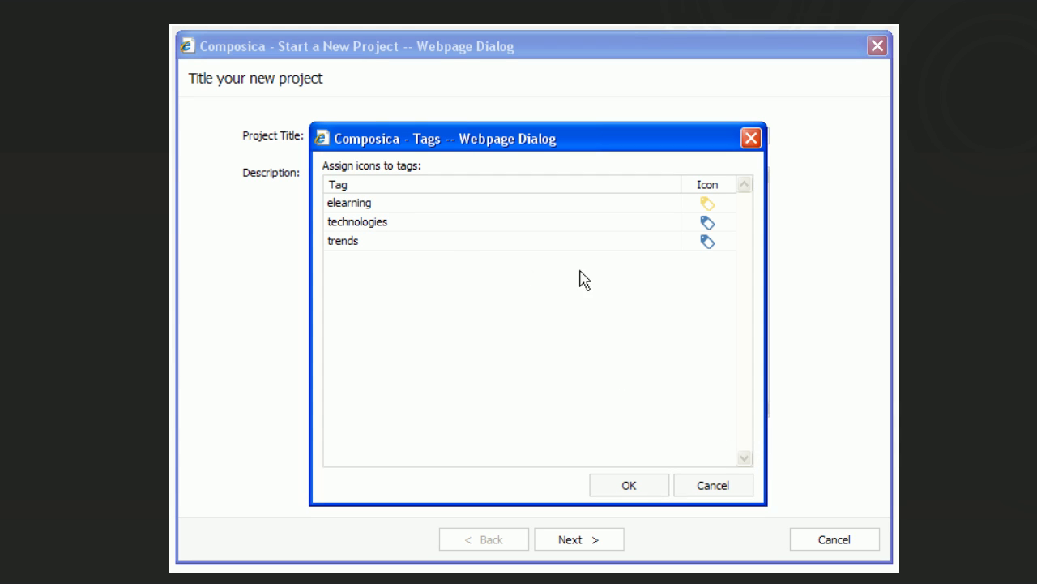
{"action": "left_click", "coordinate": [713, 242]}
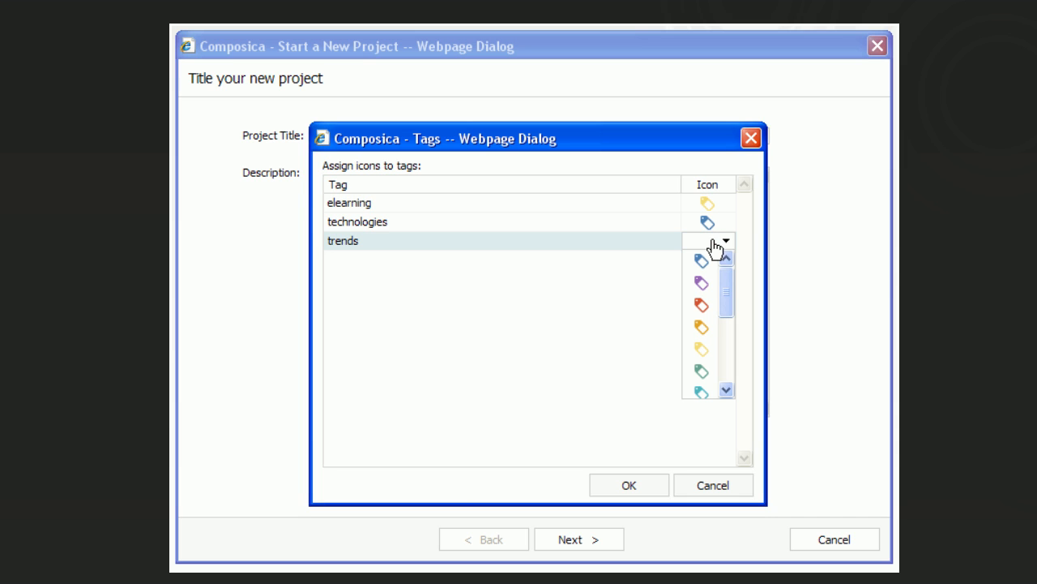
{"action": "left_click", "coordinate": [704, 306]}
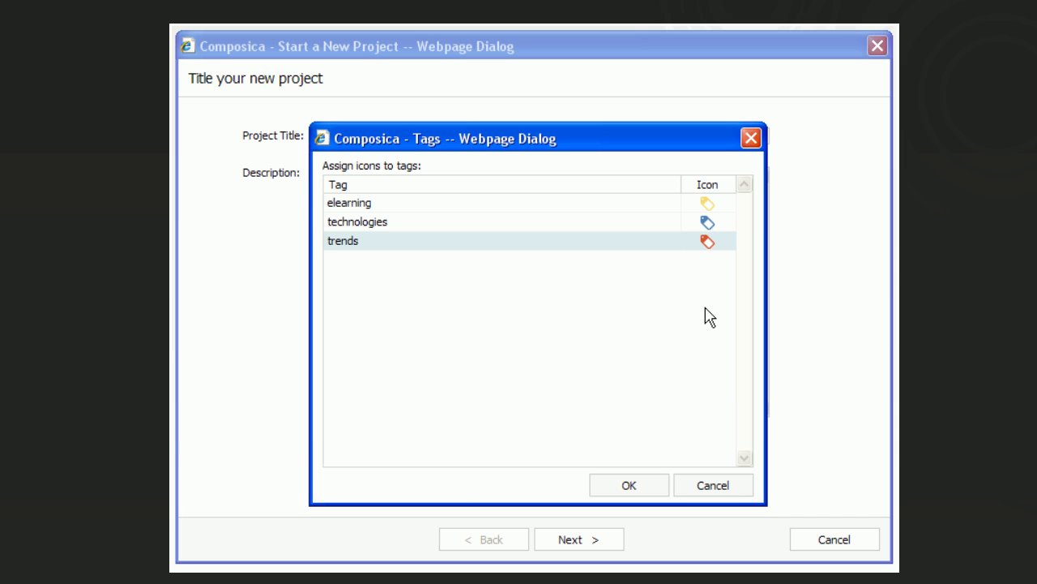
{"action": "left_click", "coordinate": [641, 489]}
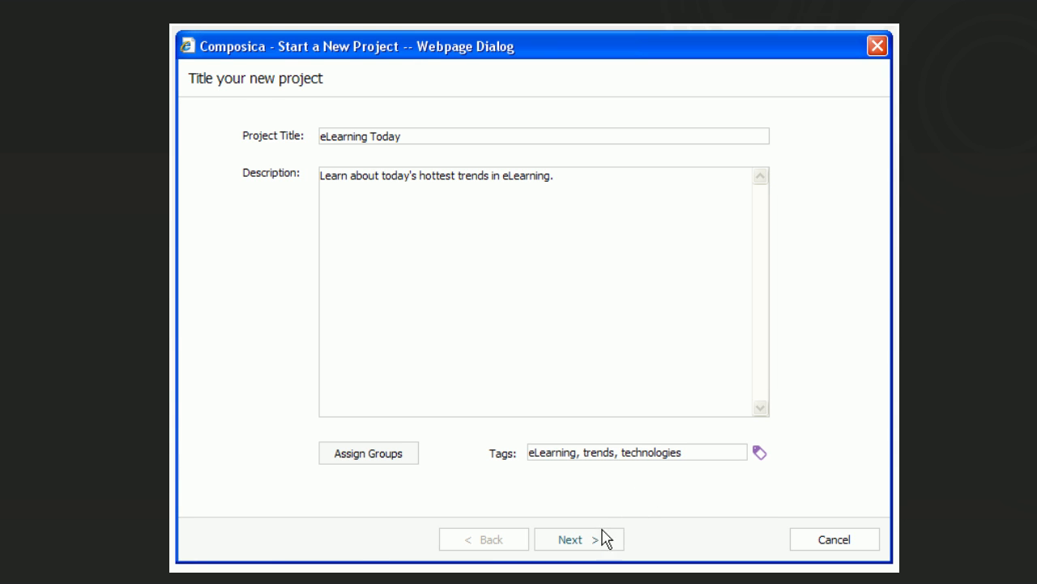
{"action": "left_click", "coordinate": [603, 541]}
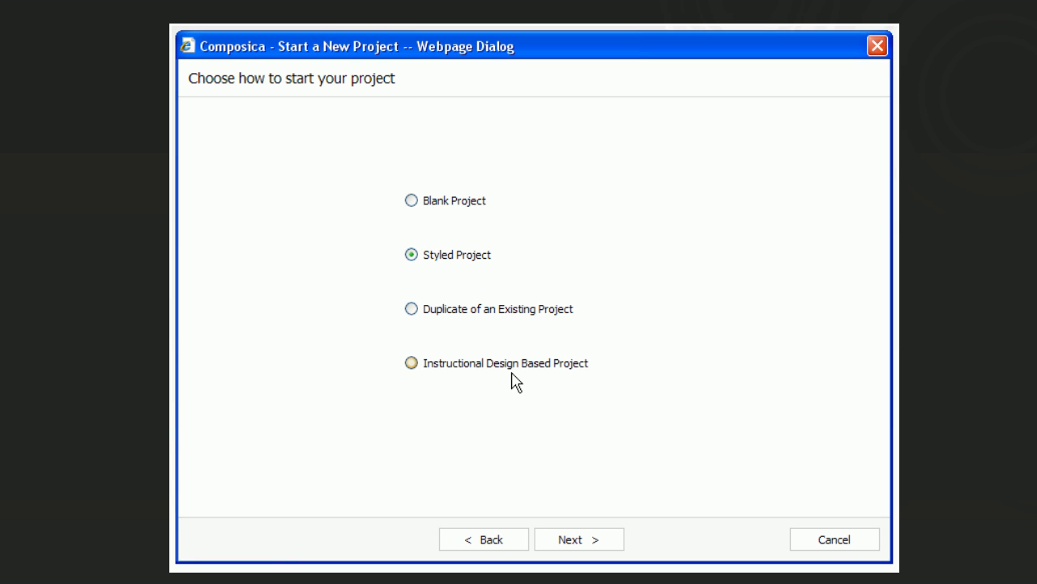
Keep Styled Project as the starting method and choose Desktop as the primary target device
{"action": "left_click", "coordinate": [582, 539]}
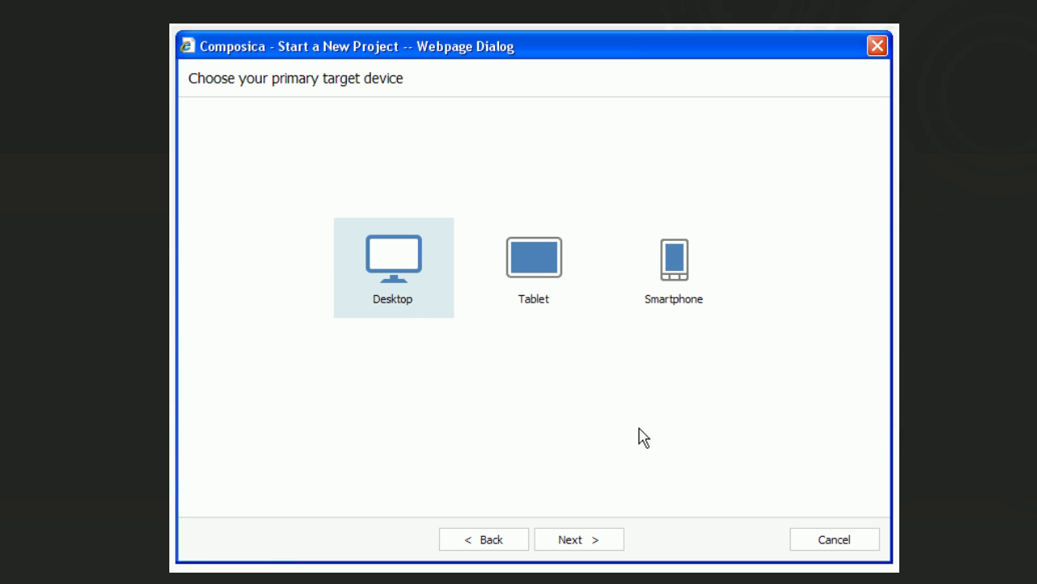
{"action": "left_click", "coordinate": [539, 292]}
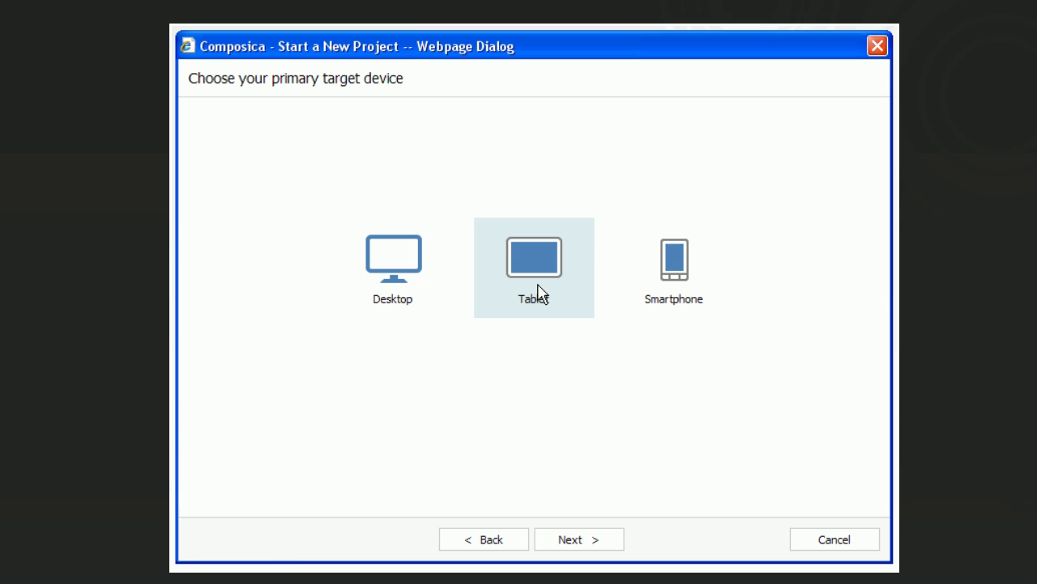
{"action": "left_click", "coordinate": [686, 307]}
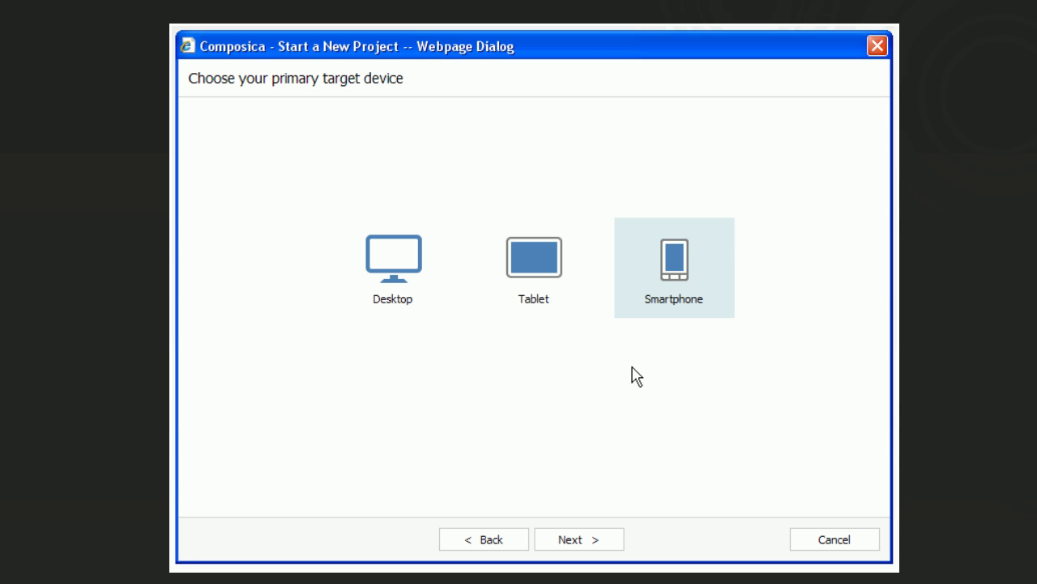
{"action": "left_click", "coordinate": [407, 287]}
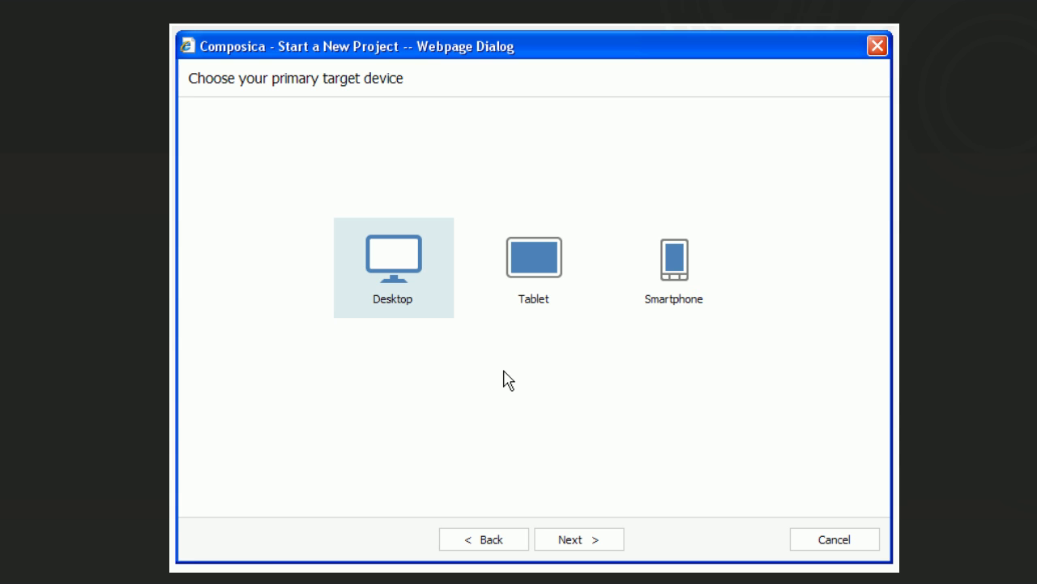
{"action": "left_click", "coordinate": [588, 540]}
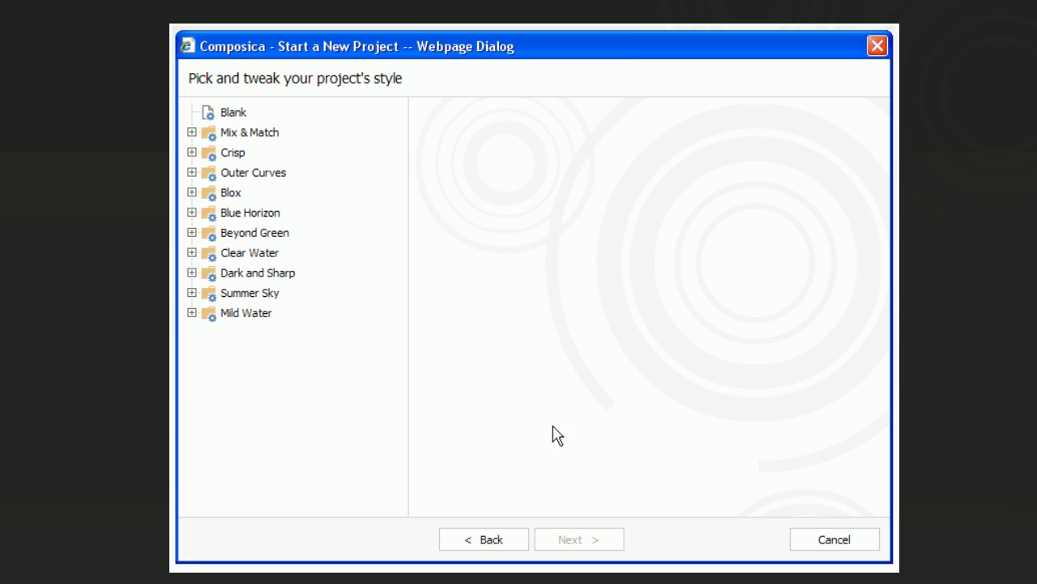
Preview the Simple variant of the Summer Sky style, and apply its Full variant to the project
{"action": "left_click", "coordinate": [192, 293]}
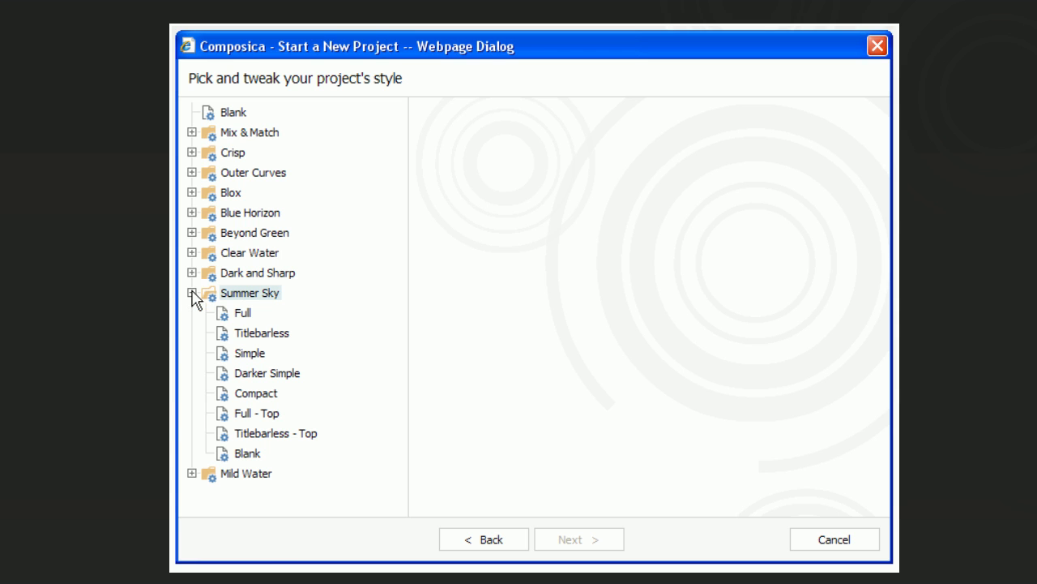
{"action": "left_click", "coordinate": [259, 359]}
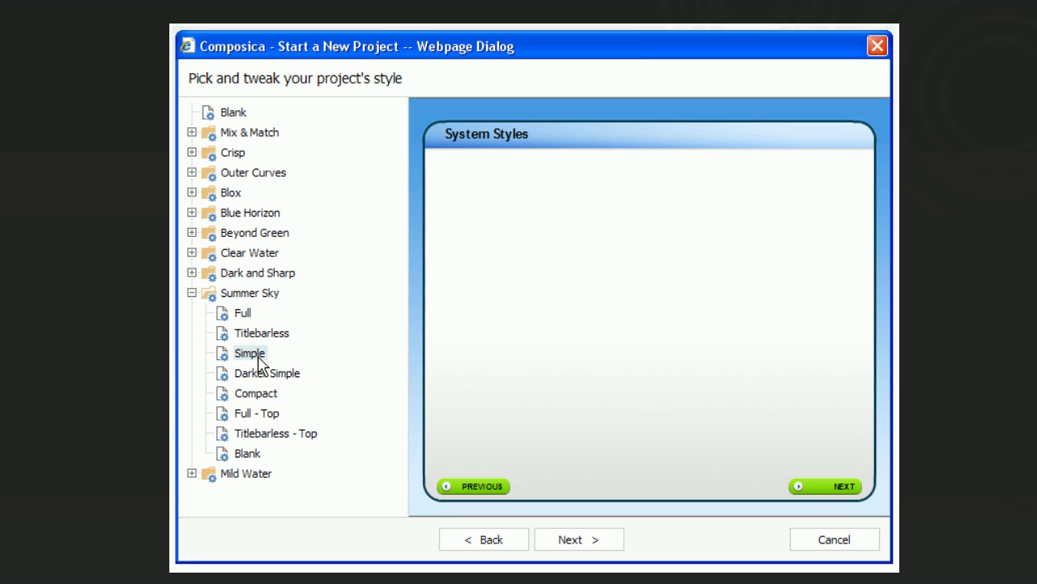
{"action": "left_click", "coordinate": [244, 317]}
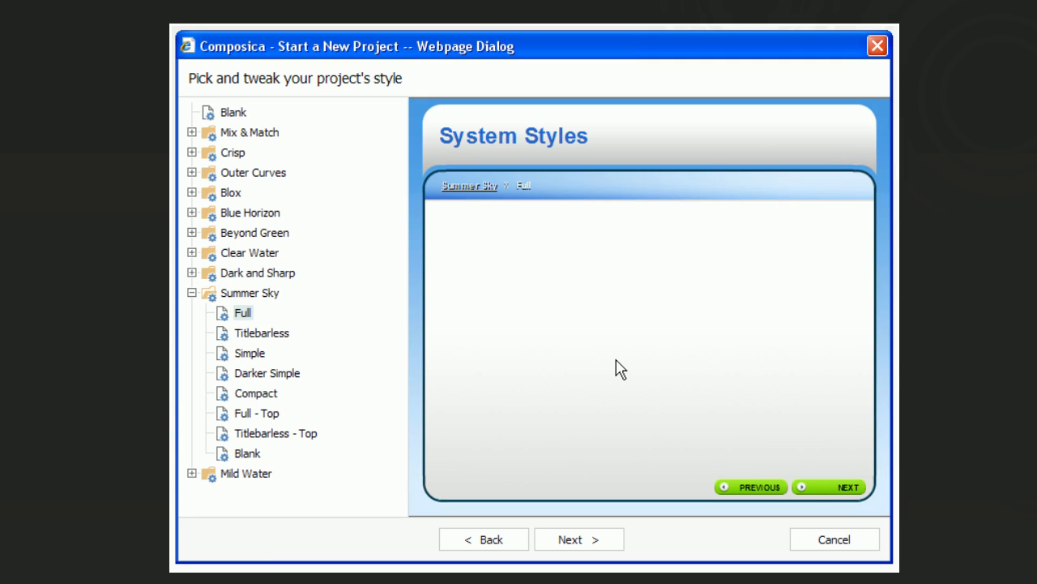
{"action": "left_click", "coordinate": [597, 545]}
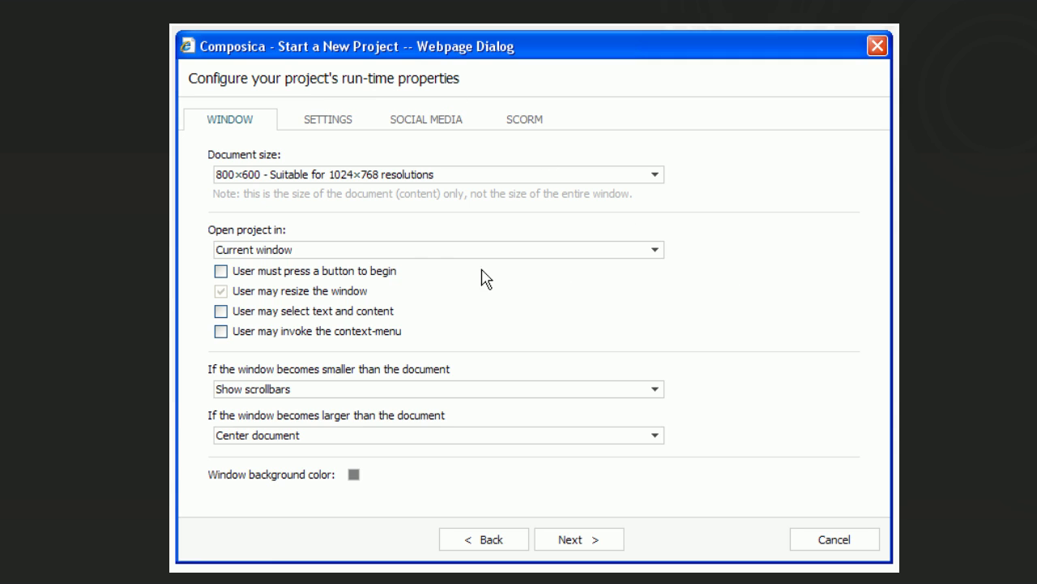
Review the window, general, social media and SCORM run-time properties, keep their defaults and create the project
{"action": "left_click", "coordinate": [322, 126]}
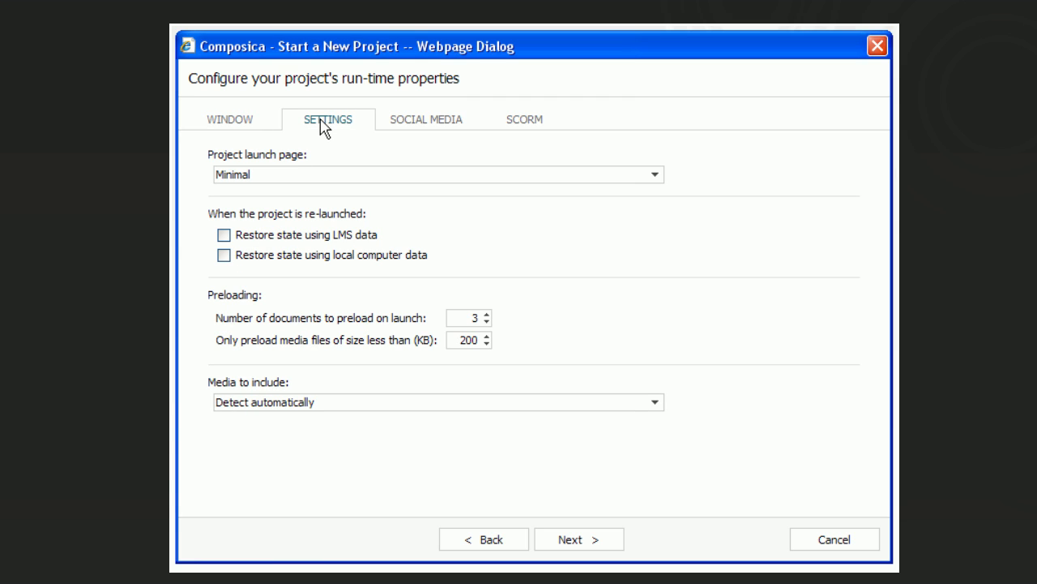
{"action": "left_click", "coordinate": [437, 128]}
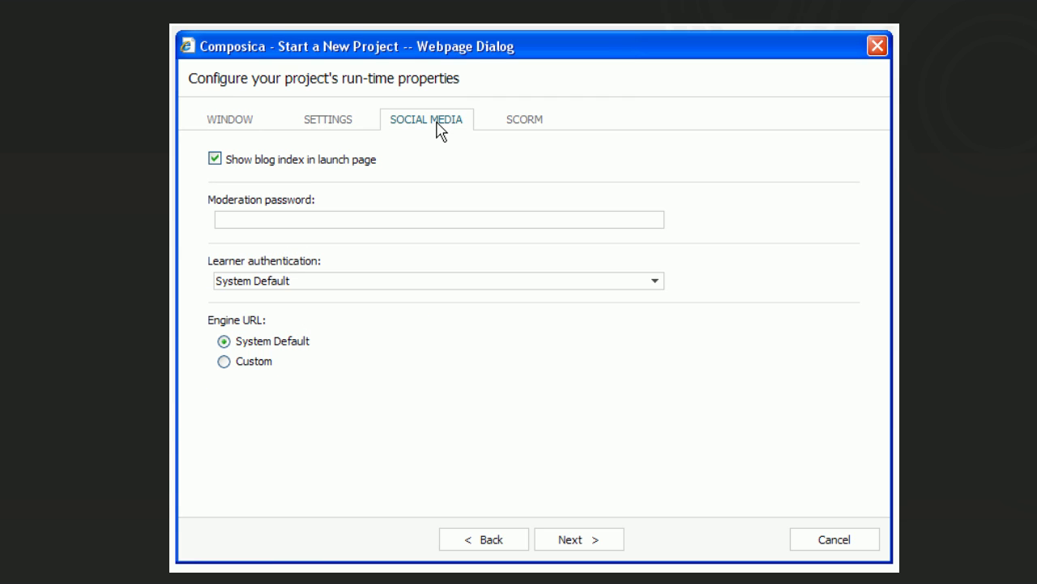
{"action": "left_click", "coordinate": [518, 130]}
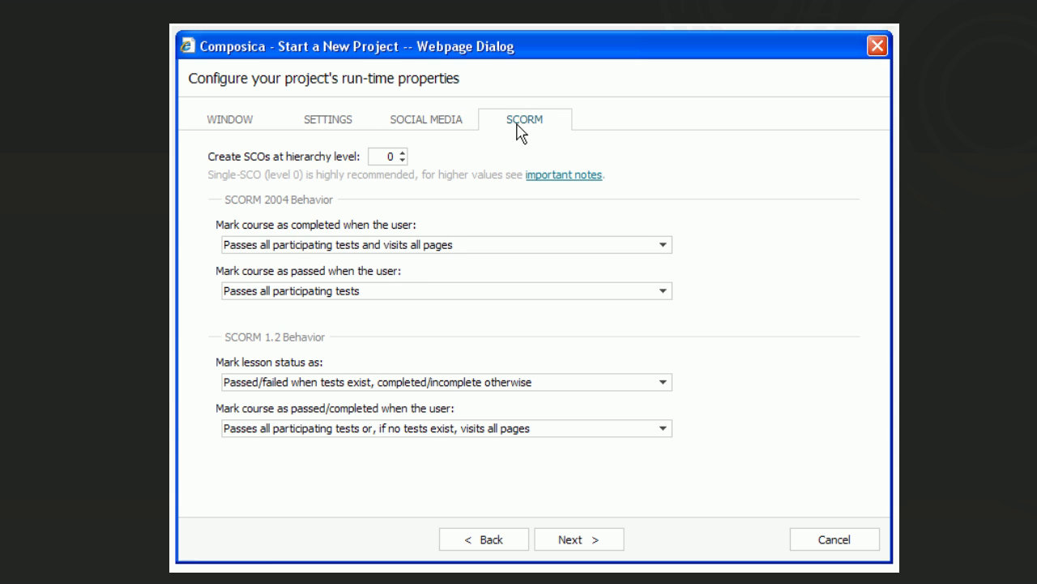
{"action": "left_click", "coordinate": [249, 125]}
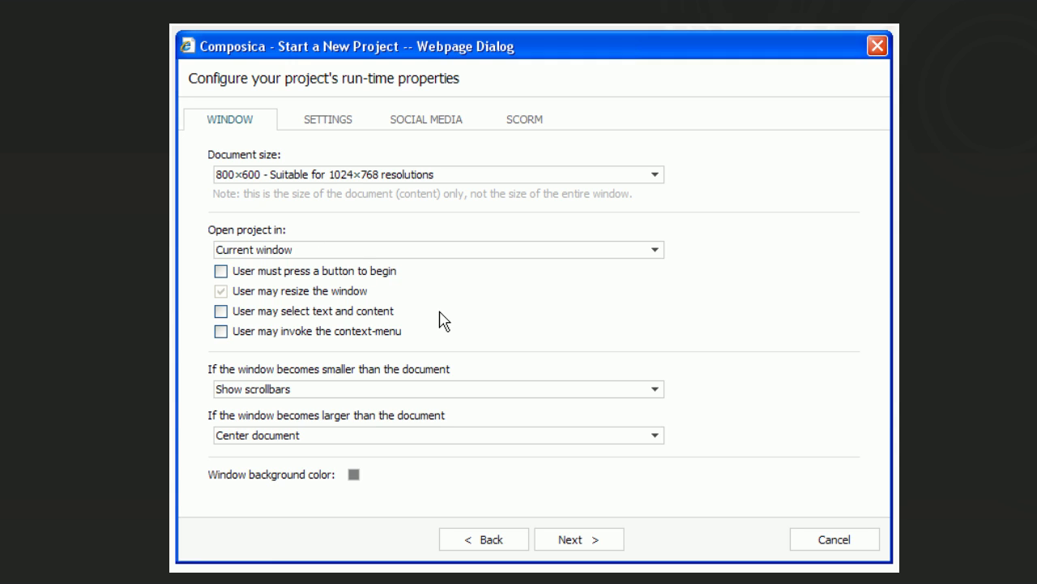
{"action": "left_click", "coordinate": [579, 547]}
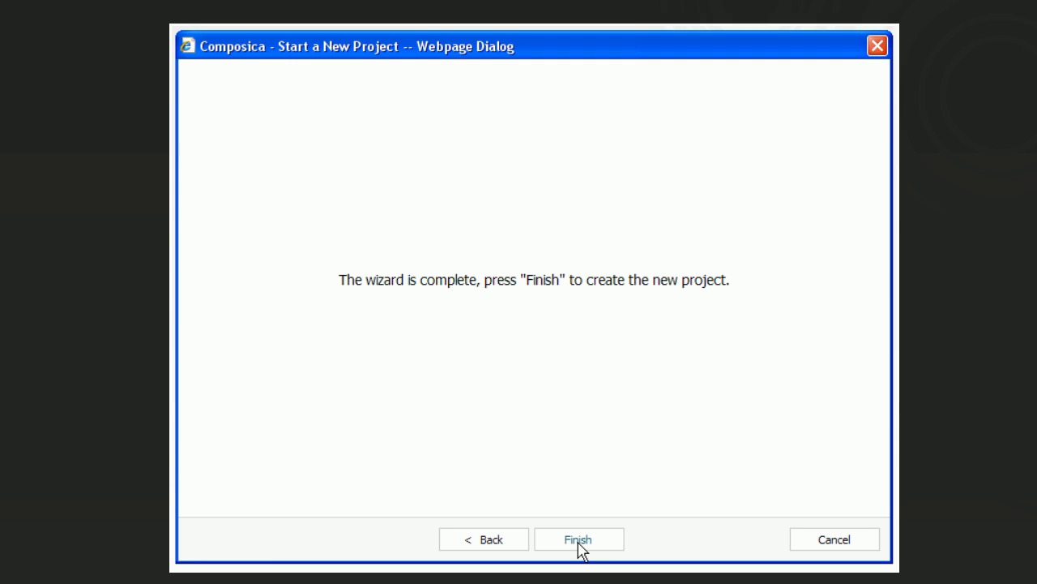
{"action": "left_click", "coordinate": [578, 540]}
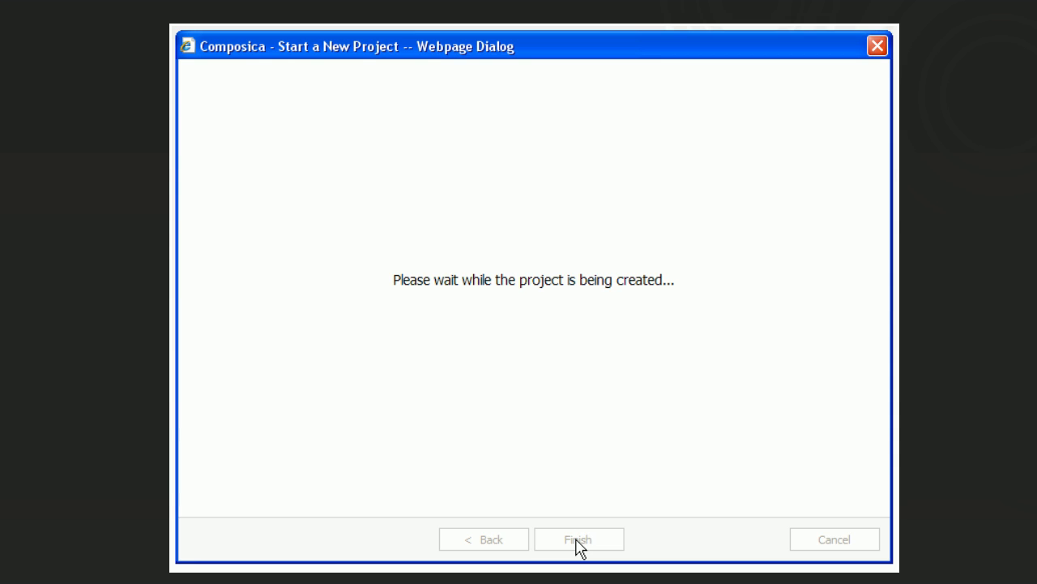